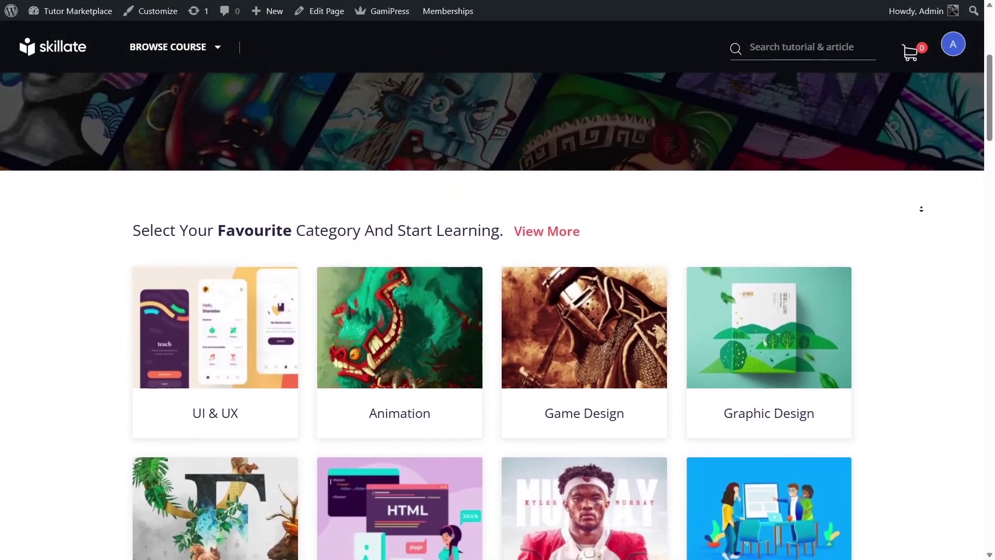
Step: Scroll past the category cards on the Skillate home page, then switch to the WordPress admin Dashboard
scroll(922, 209, "down", 7)
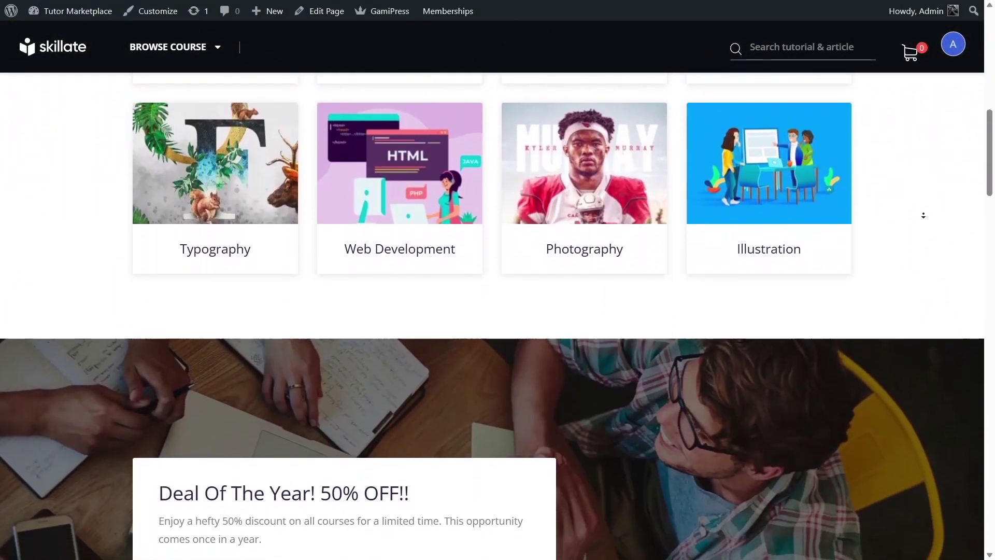
scroll(923, 215, "down", 5)
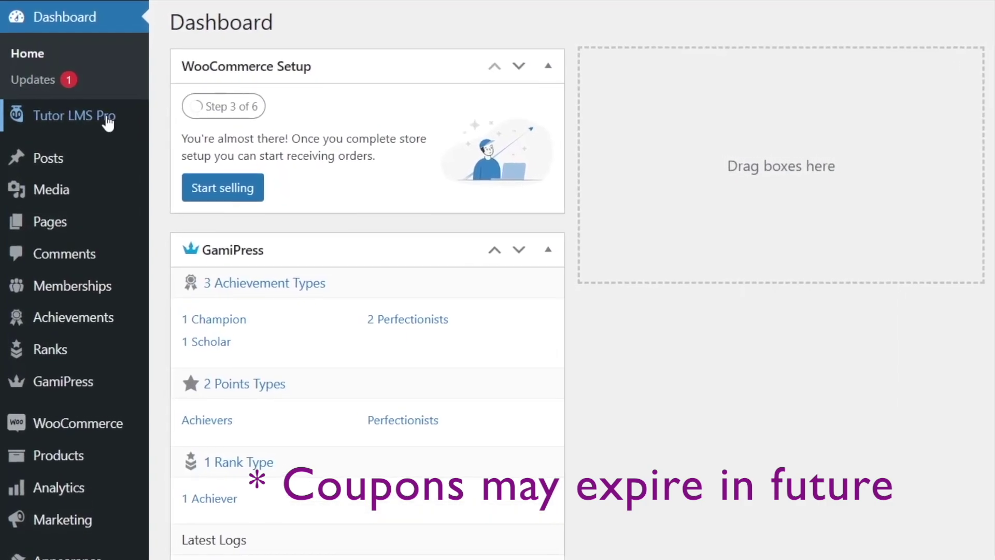
mouse_move(81, 123)
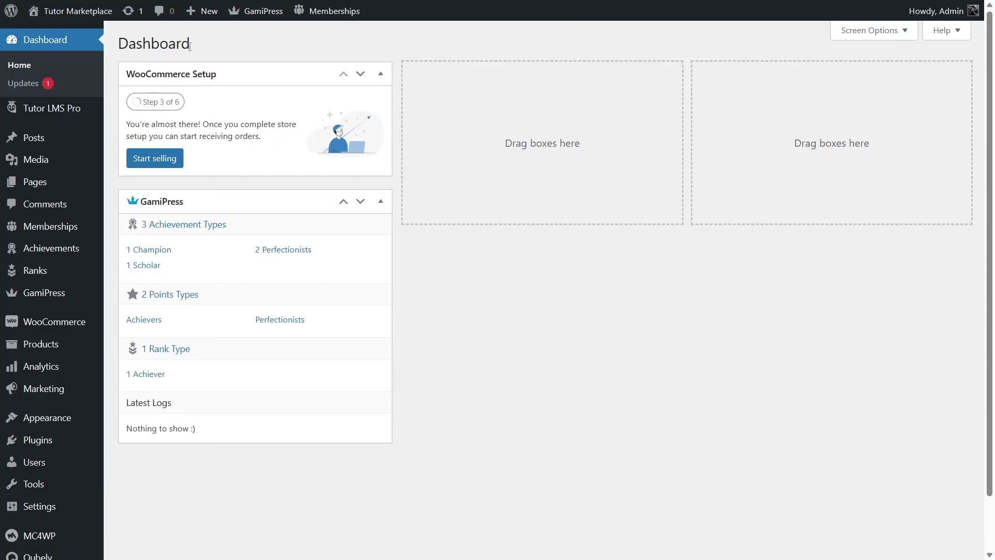
Step: Open Tutor LMS Pro's Settings page from the admin sidebar flyout menu
mouse_move(31, 111)
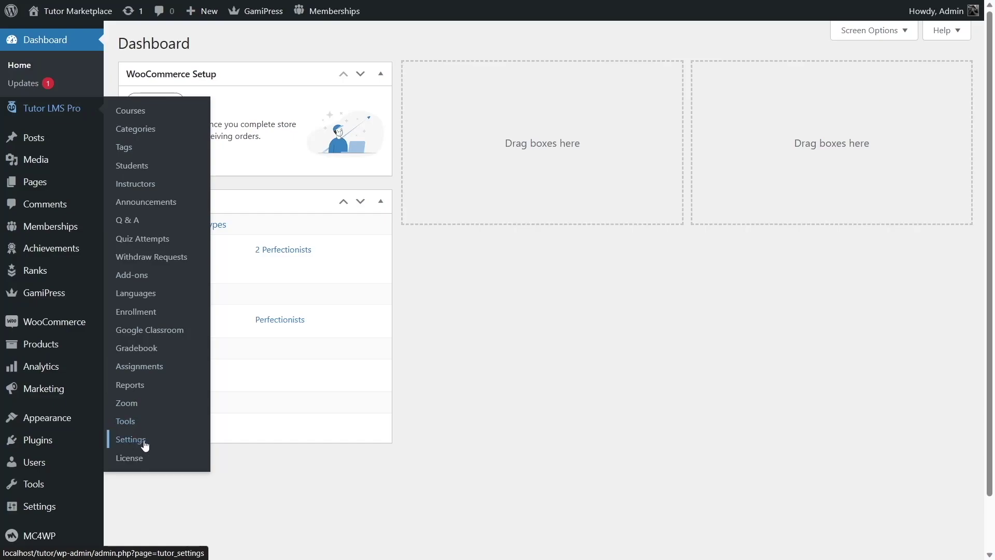
left_click(124, 444)
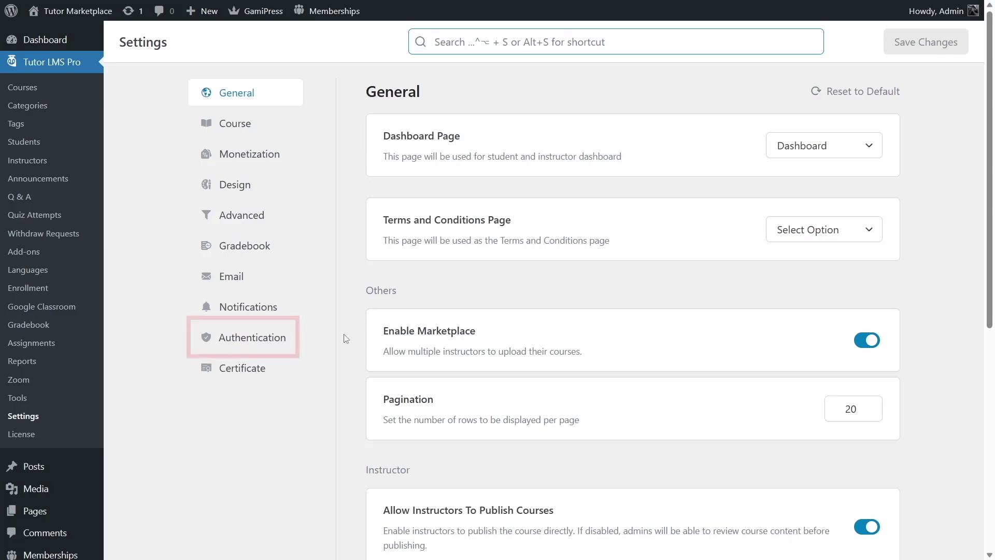
Step: Show the Authentication settings, review Social Login, and switch on two-factor authentication
left_click(265, 344)
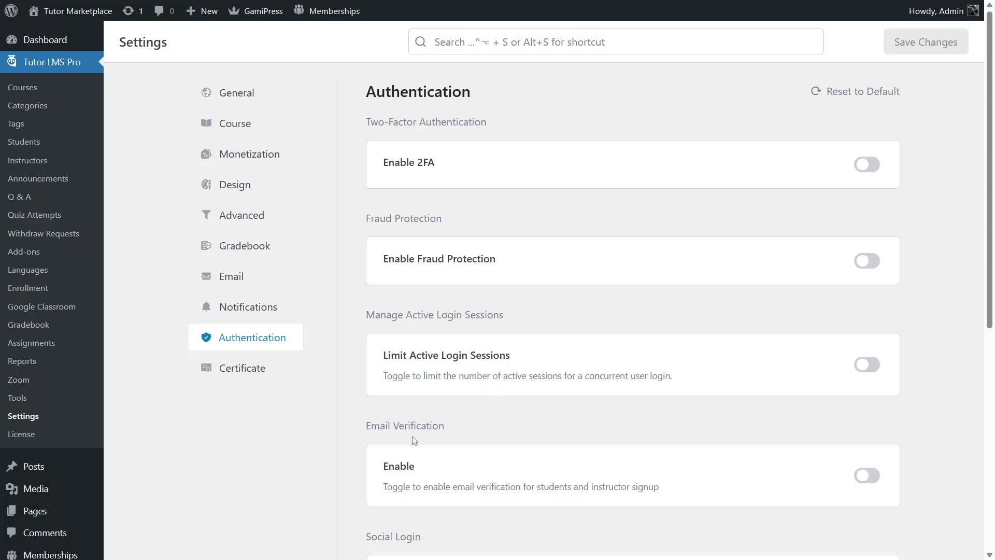
scroll(414, 439, "down", 6)
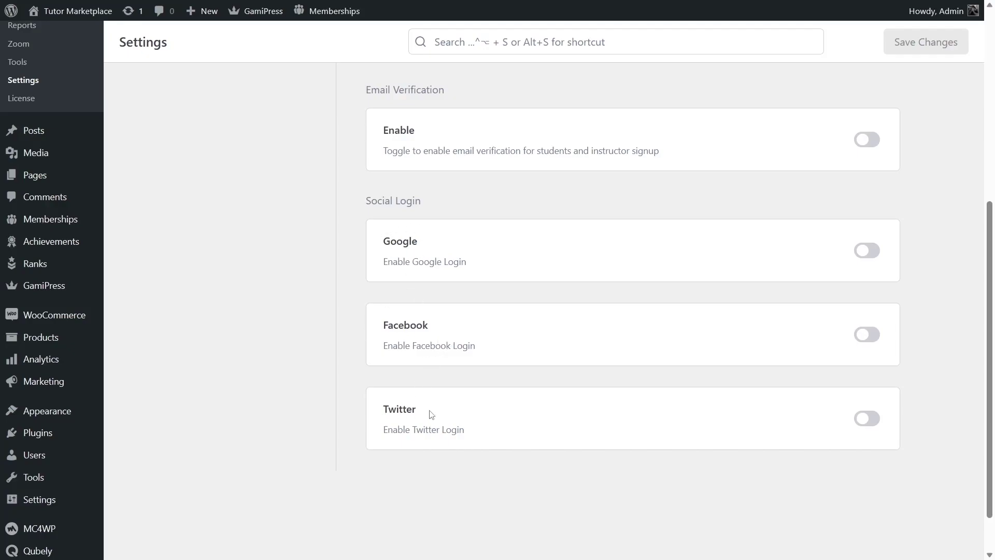
scroll(490, 399, "up", 6)
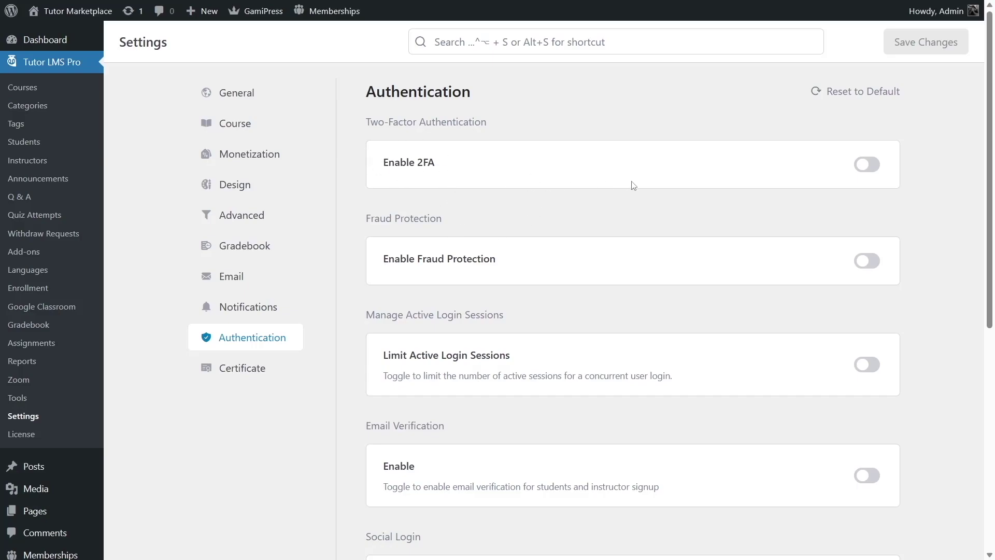
left_click(864, 170)
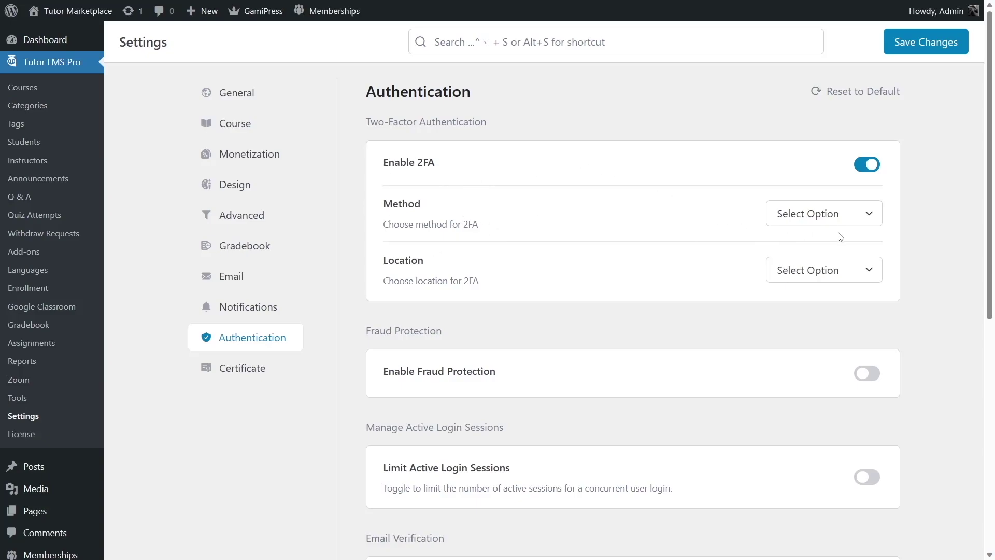
Step: Set the 2FA Method to E-mail and Location to Tutor & WP Login, then save changes
left_click(875, 218)
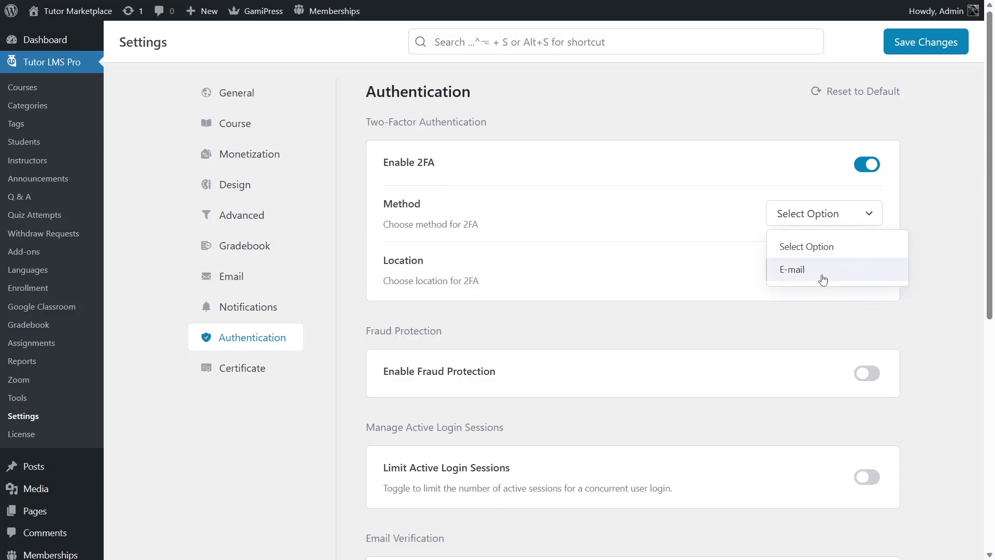
left_click(795, 276)
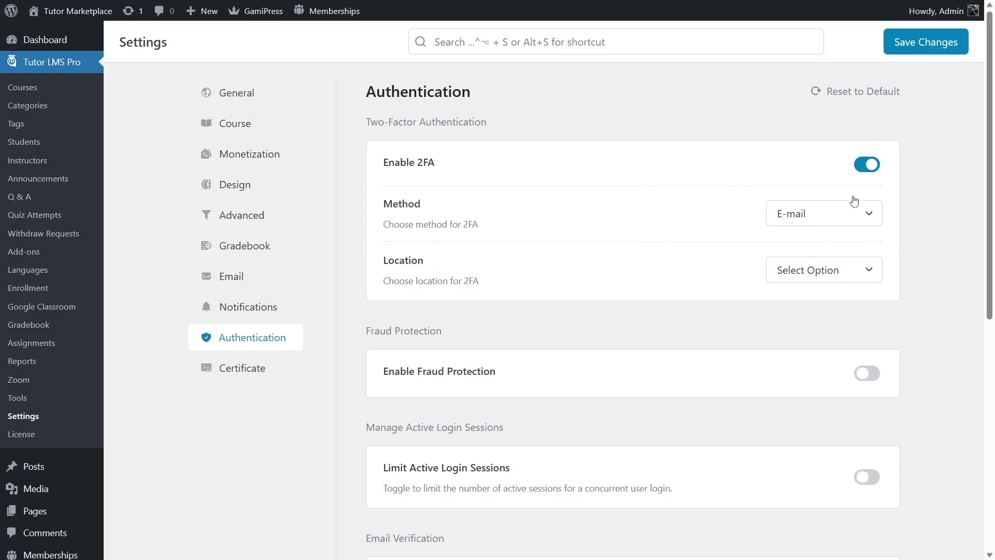
left_click(862, 276)
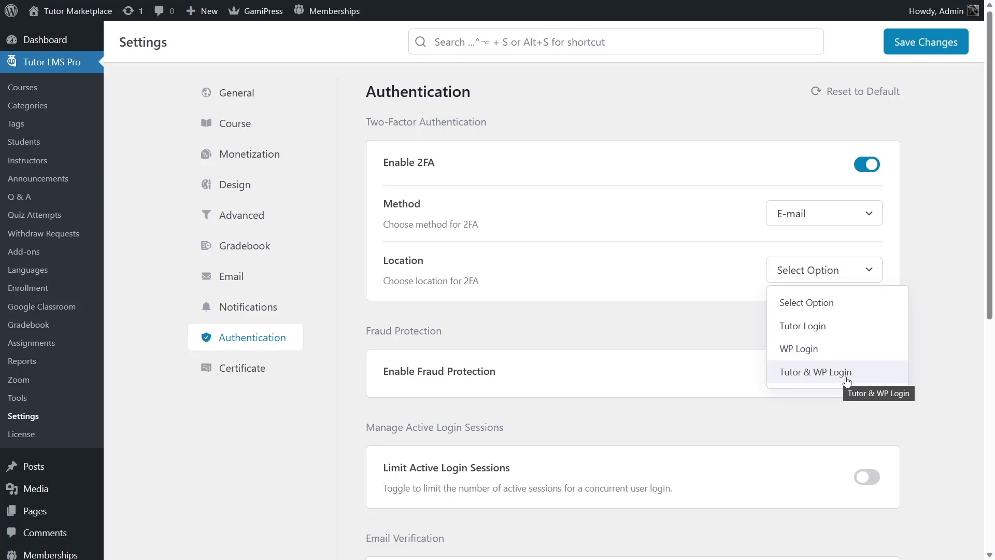
left_click(803, 379)
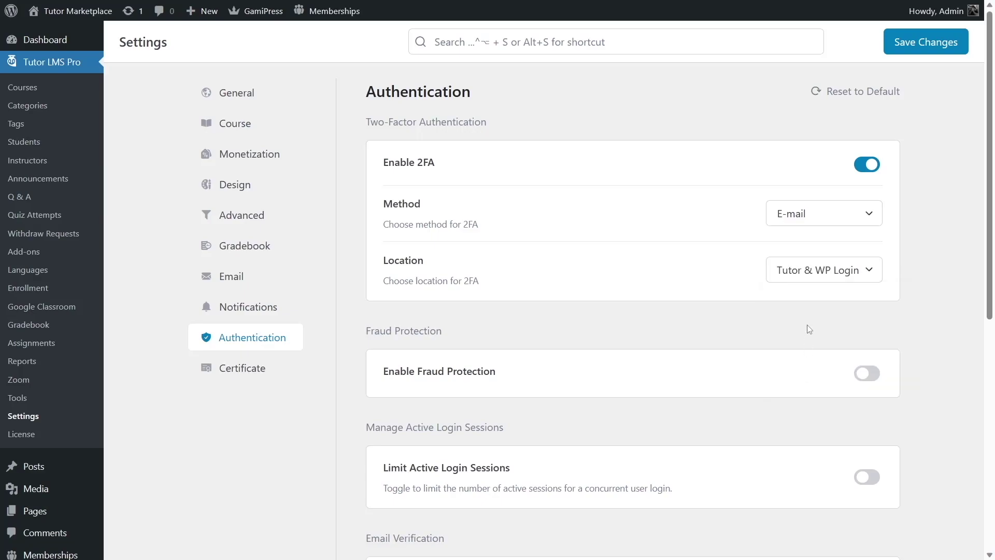
left_click(935, 49)
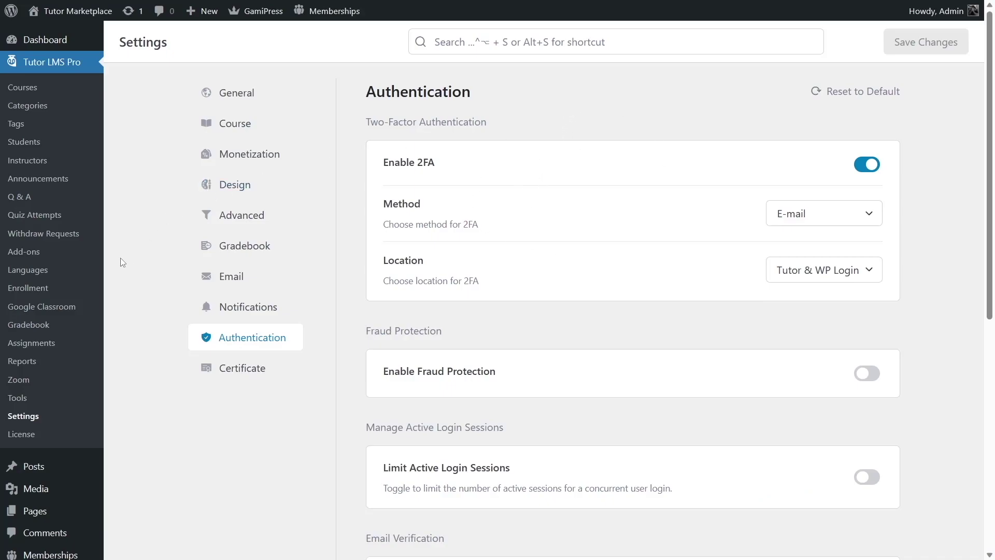
scroll(51, 294, "down", 8)
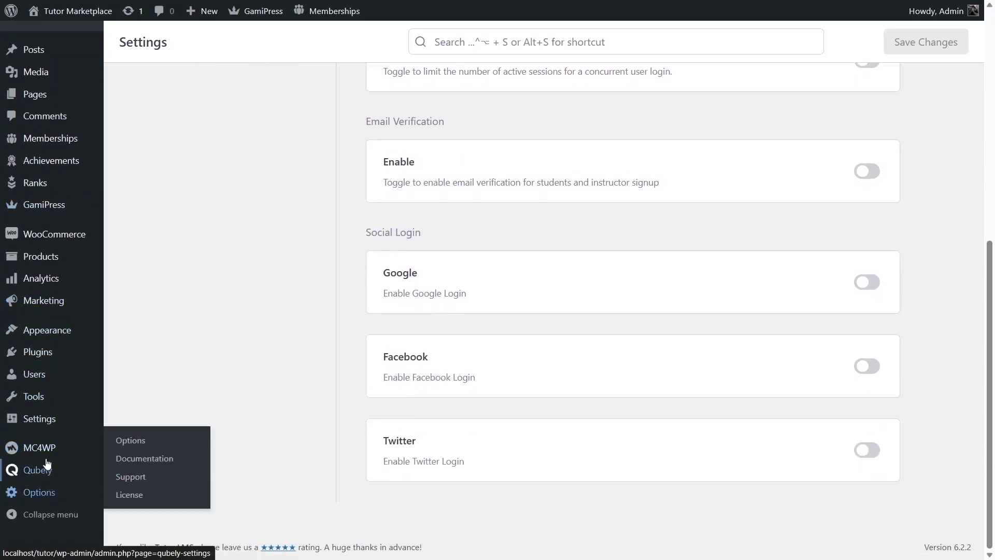
Step: Open WordPress Settings > General to check the site's registration setting
left_click(26, 421)
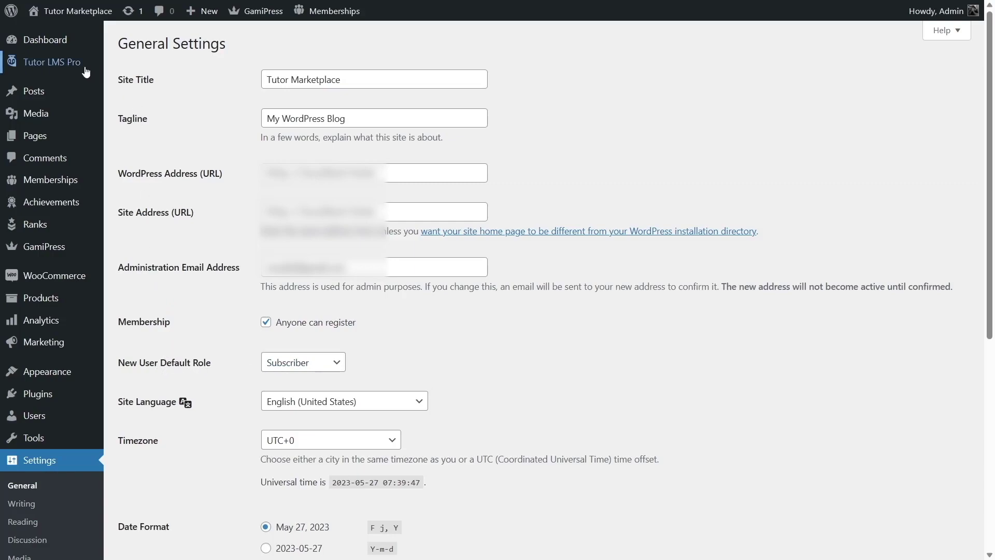
Step: Return to Tutor LMS Authentication settings, then log out and sign back in to reach the OTP prompt
mouse_move(93, 63)
left_click(140, 395)
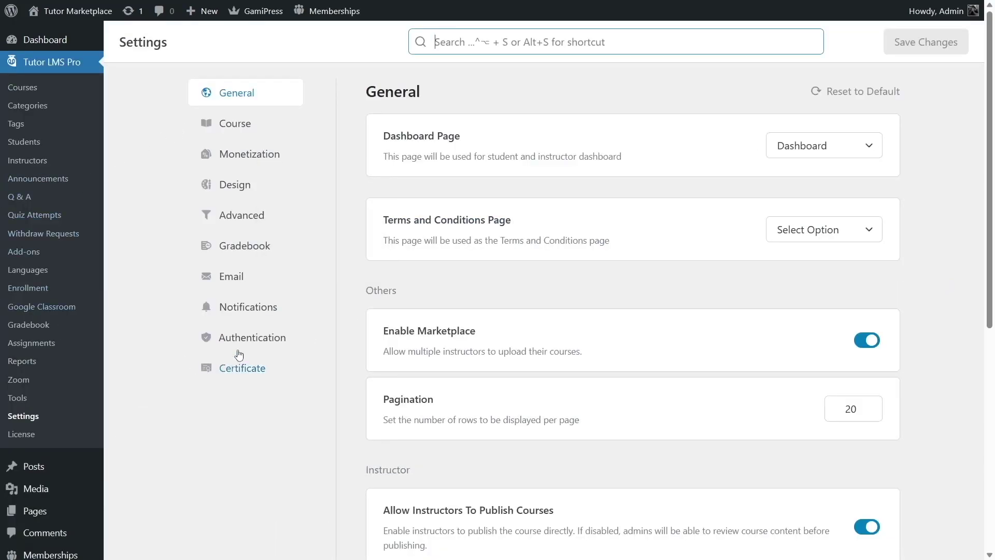
left_click(236, 348)
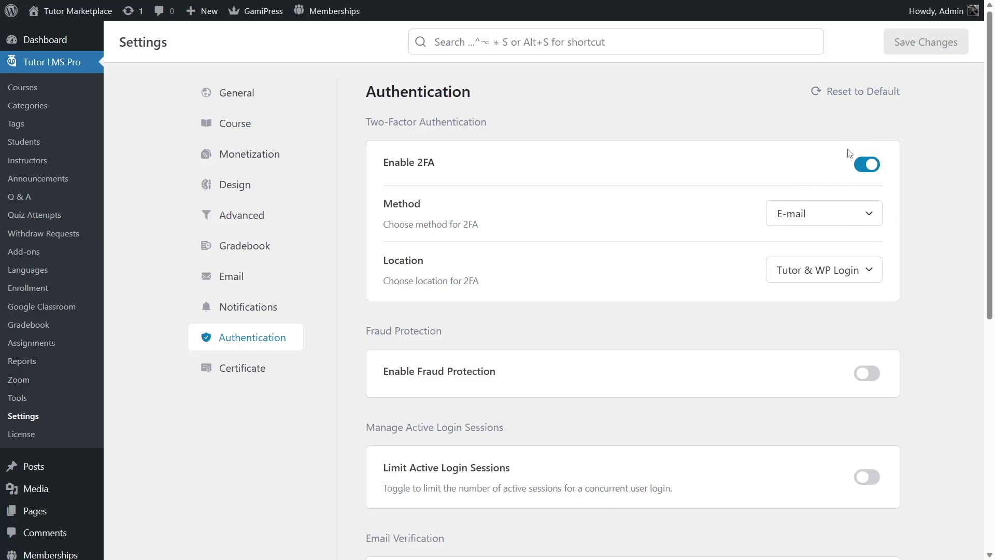
mouse_move(930, 16)
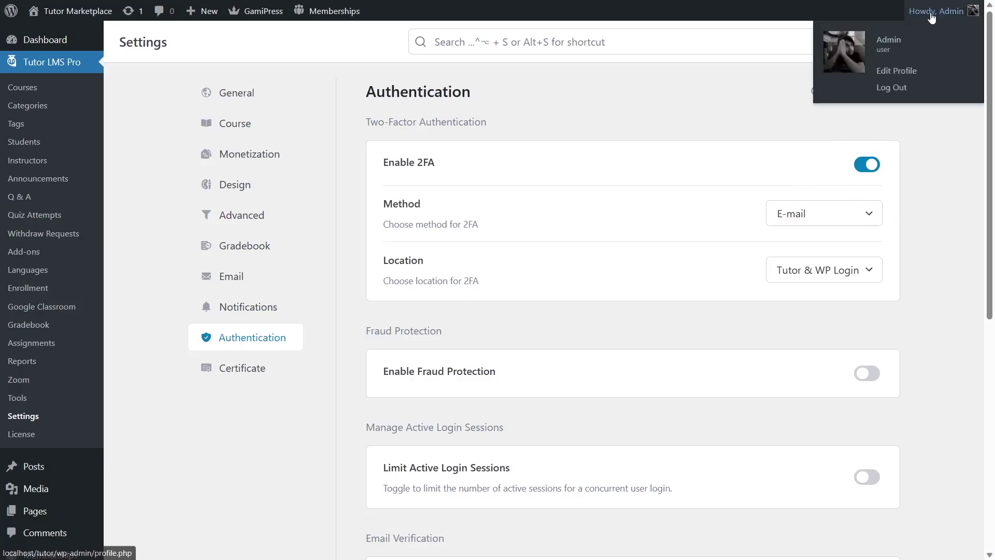
left_click(890, 94)
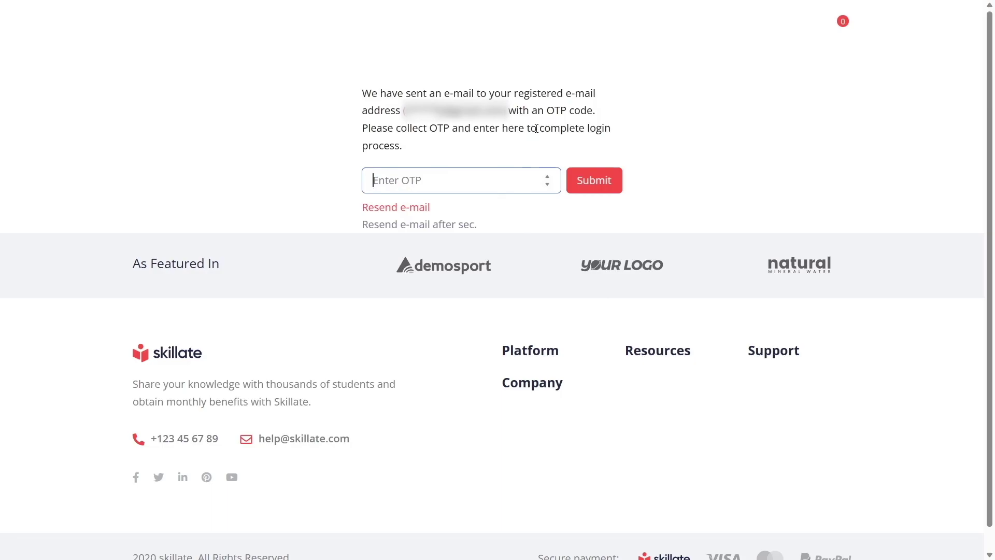
Step: Enter the e-mailed OTP code in the Enter OTP field and submit it to reach the Dashboard
key("ctrl+v")
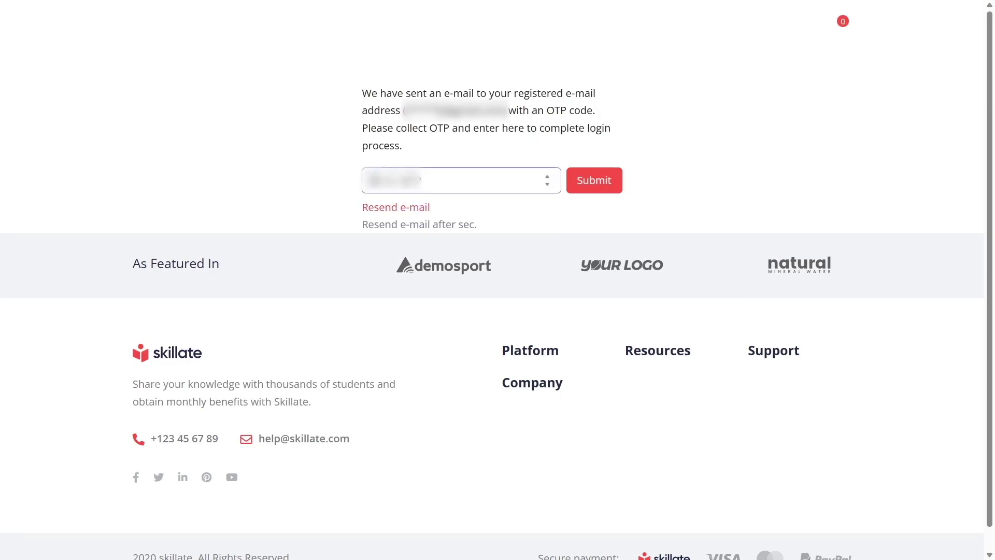
left_click(600, 184)
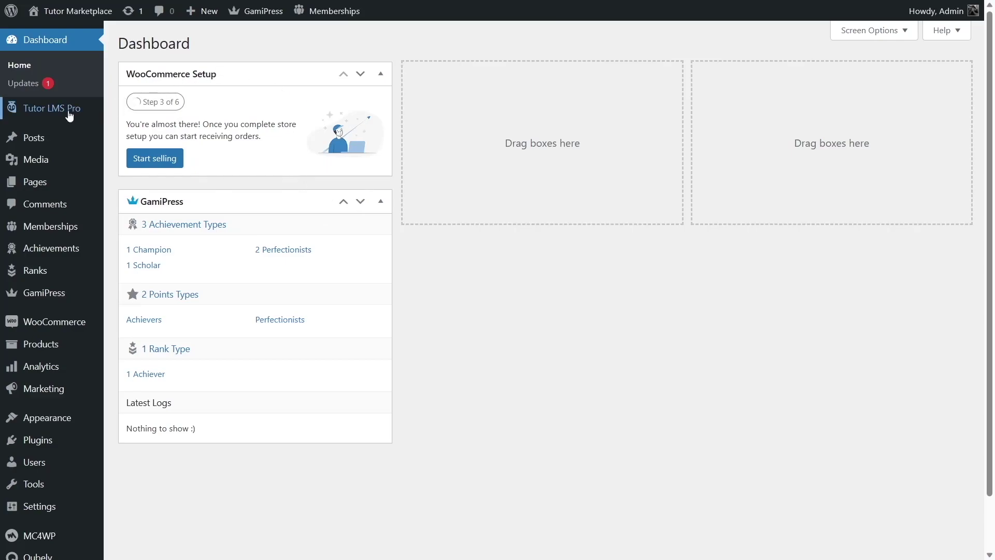
mouse_move(52, 115)
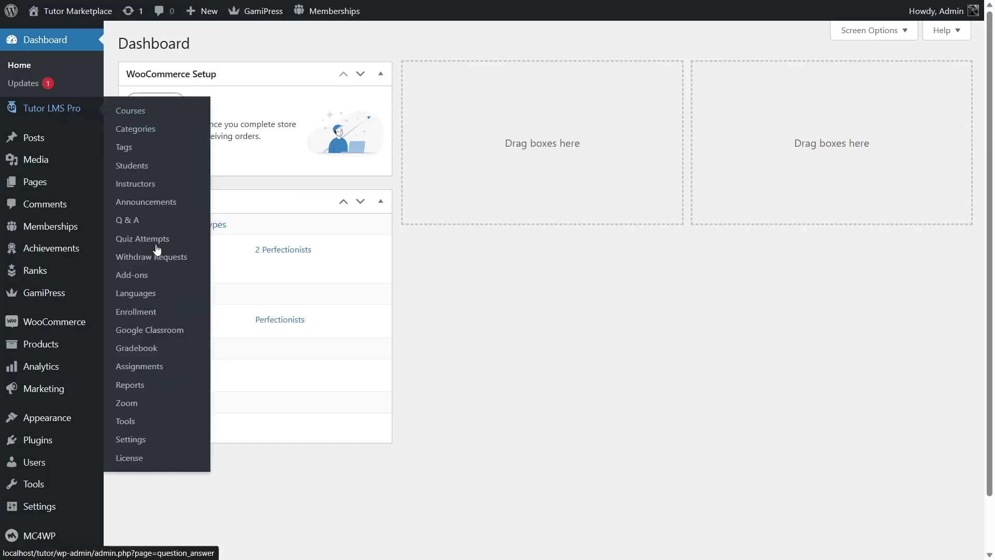
Step: Reopen Tutor LMS Authentication settings and switch on Enable Fraud Protection
left_click(139, 445)
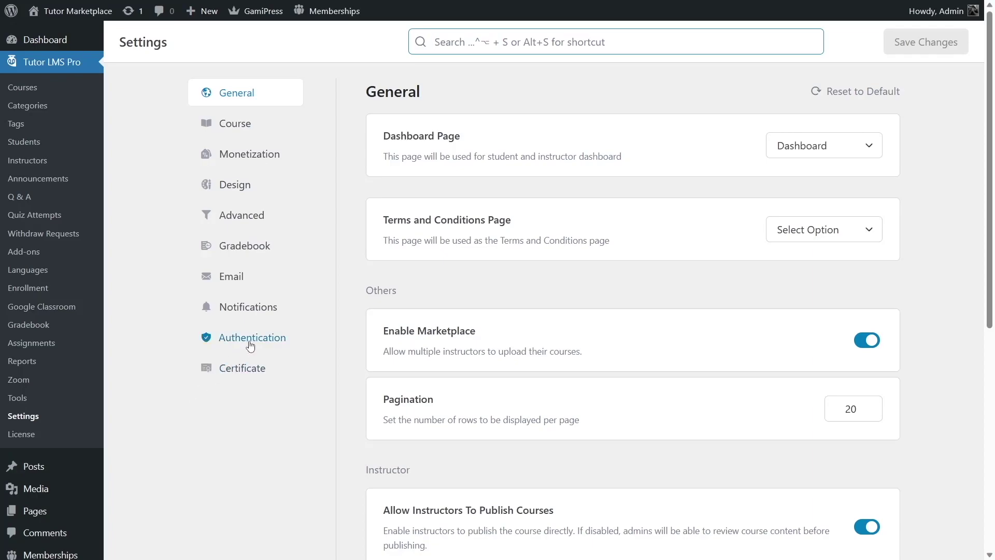
left_click(250, 347)
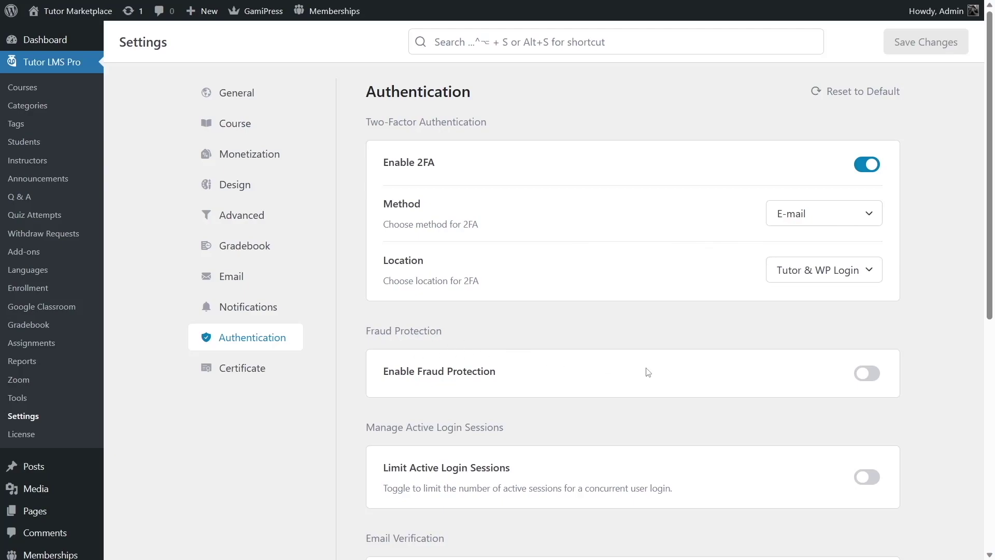
left_click(867, 374)
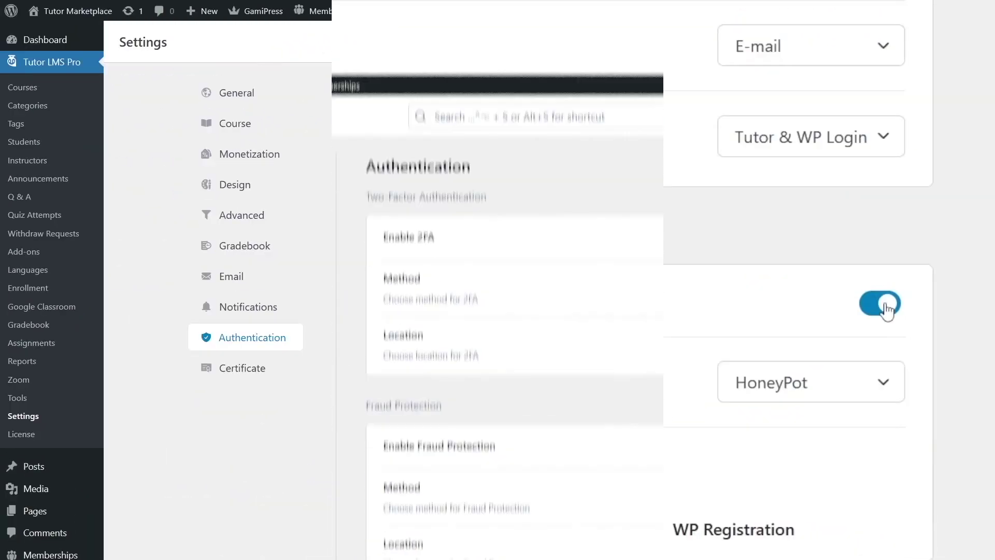
Step: Pick Google reCAPTCHA V3 as the Fraud Protection Method, revealing the v3 Site Key and Secret Key fields
scroll(819, 358, "down", 2)
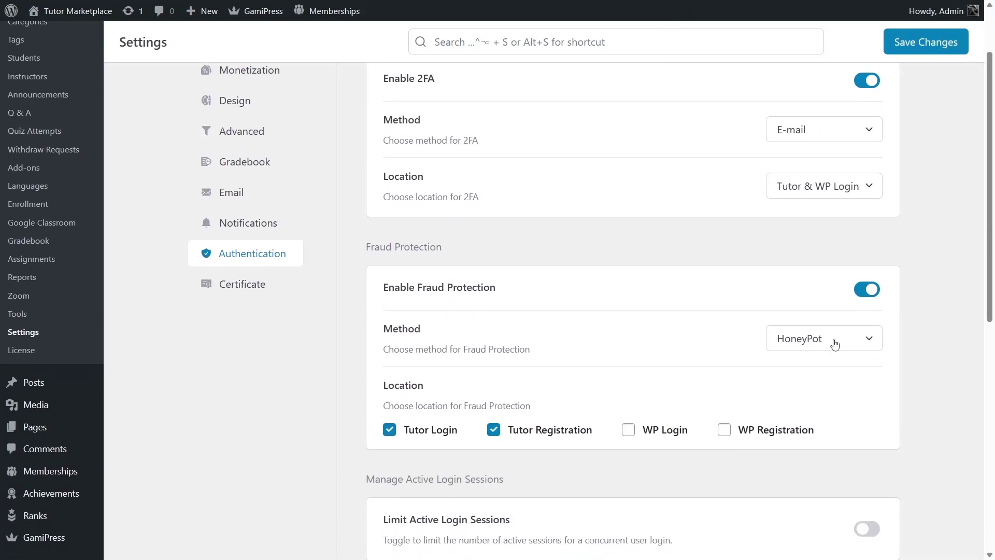
left_click(835, 342)
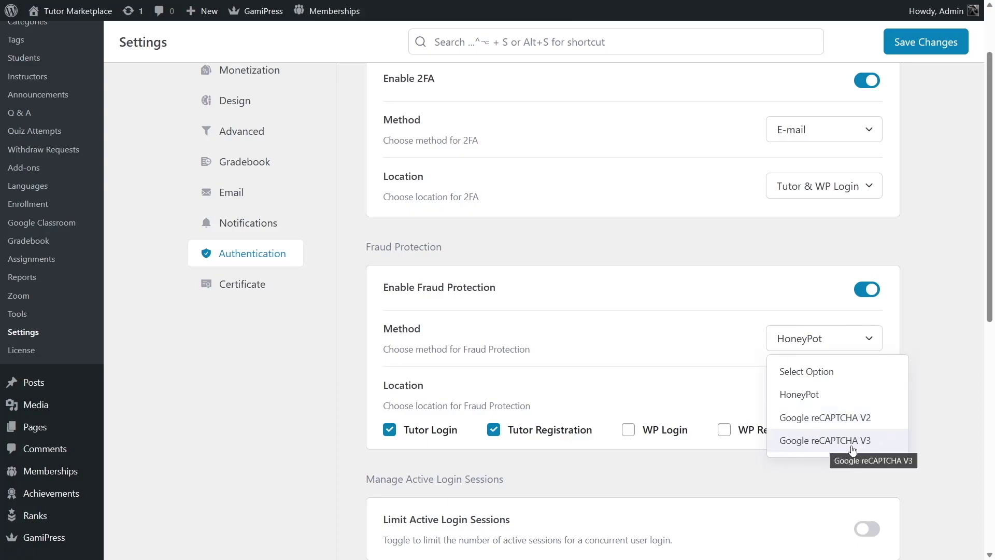
left_click(793, 442)
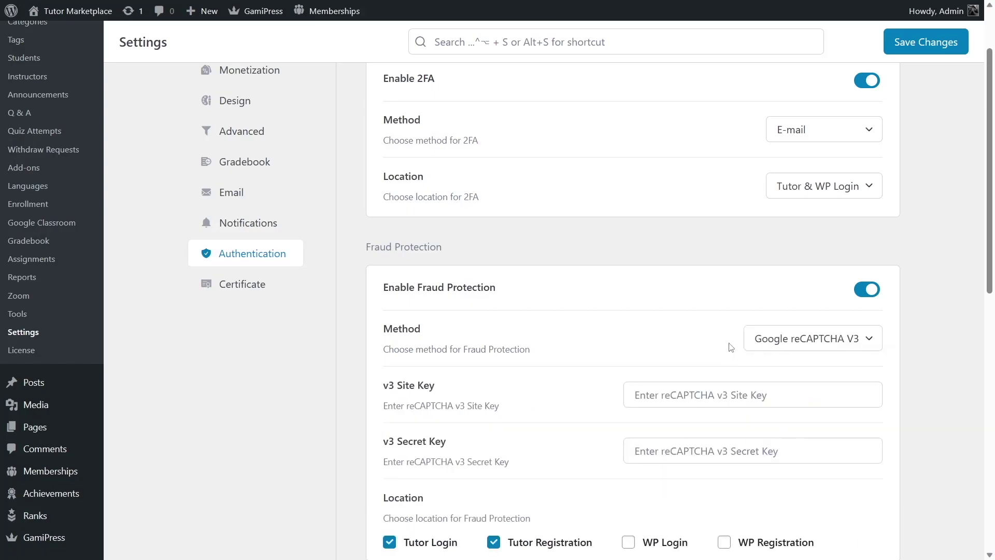
scroll(640, 299, "down", 2)
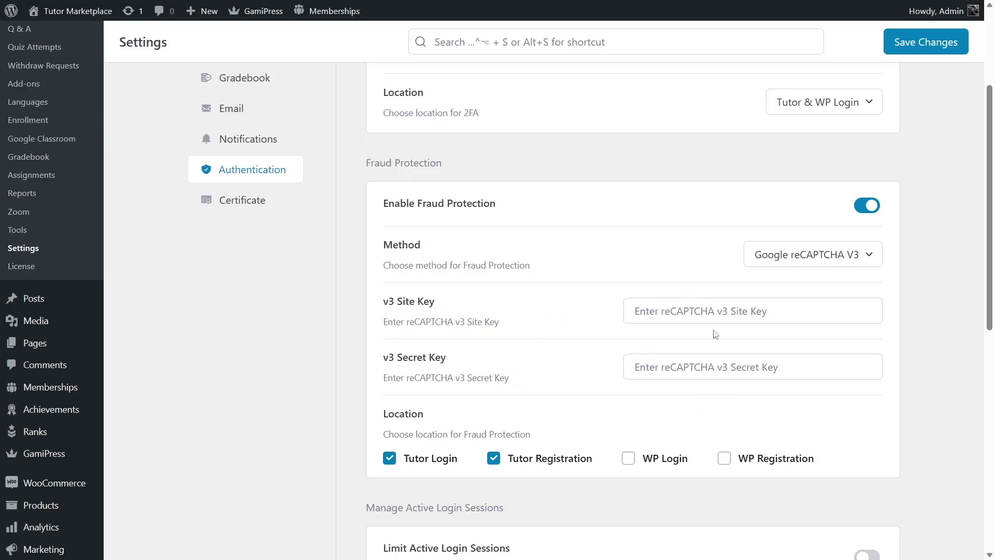
scroll(717, 331, "down", 3)
scroll(674, 347, "up", 2)
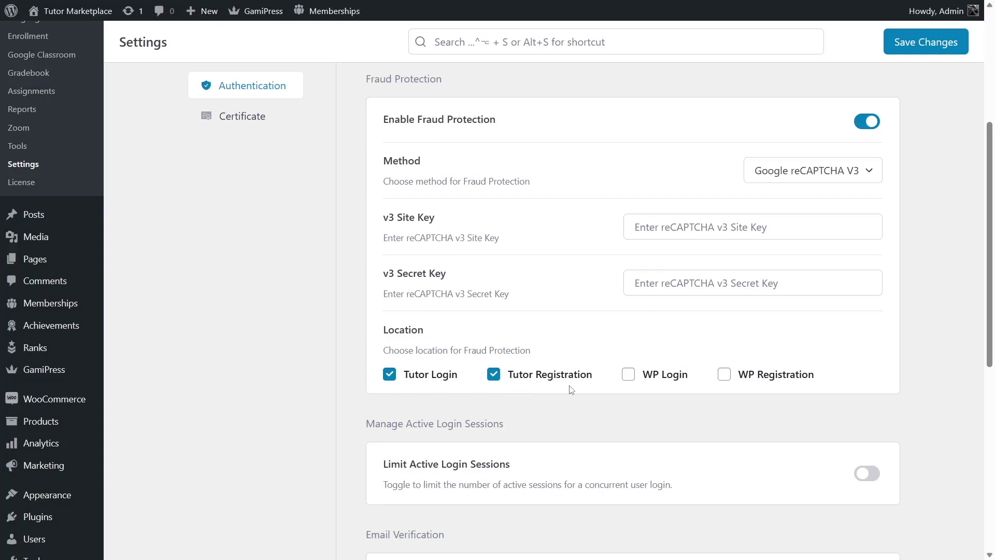
Step: Tick WP Login and WP Registration for fraud protection, then untick both again
left_click(629, 374)
left_click(726, 377)
left_click(726, 376)
left_click(629, 375)
Step: Turn on Limit Active Login Sessions and set Maximum Active Sessions to 2
scroll(601, 208, "down", 3)
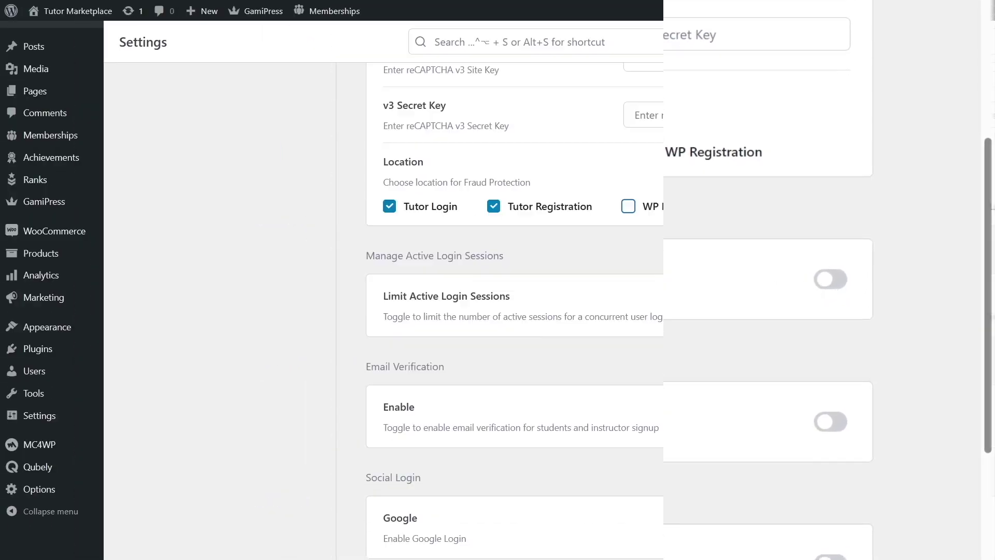
left_click(863, 308)
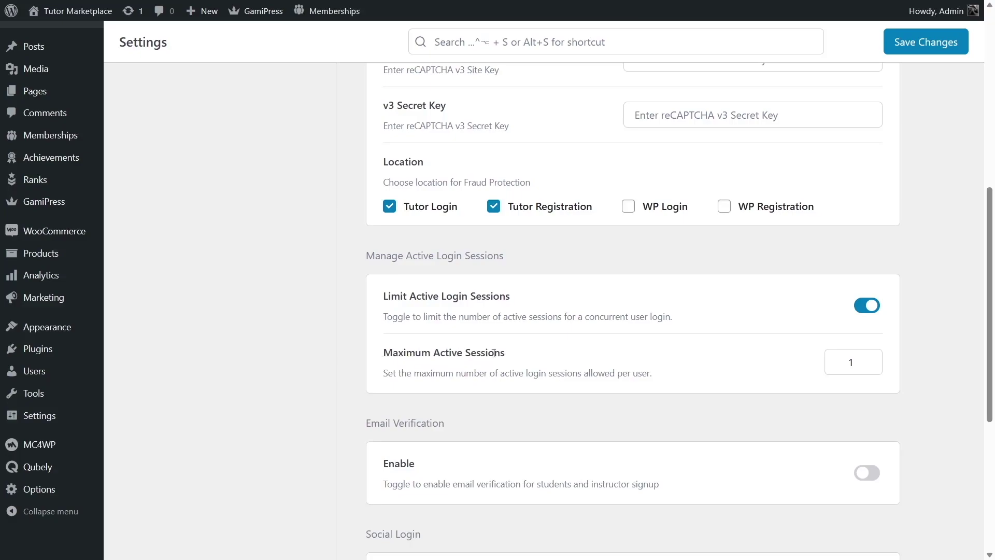
key("Tab")
type("2")
left_click(783, 392)
scroll(864, 352, "down", 3)
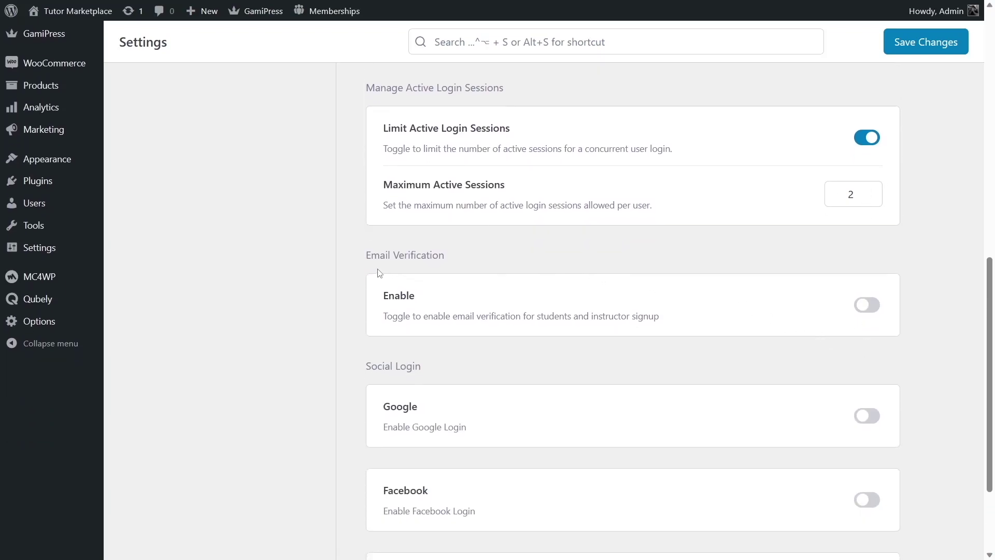
Step: Switch on Email Verification for student and instructor signups and save the changes
left_click(871, 306)
left_click(916, 48)
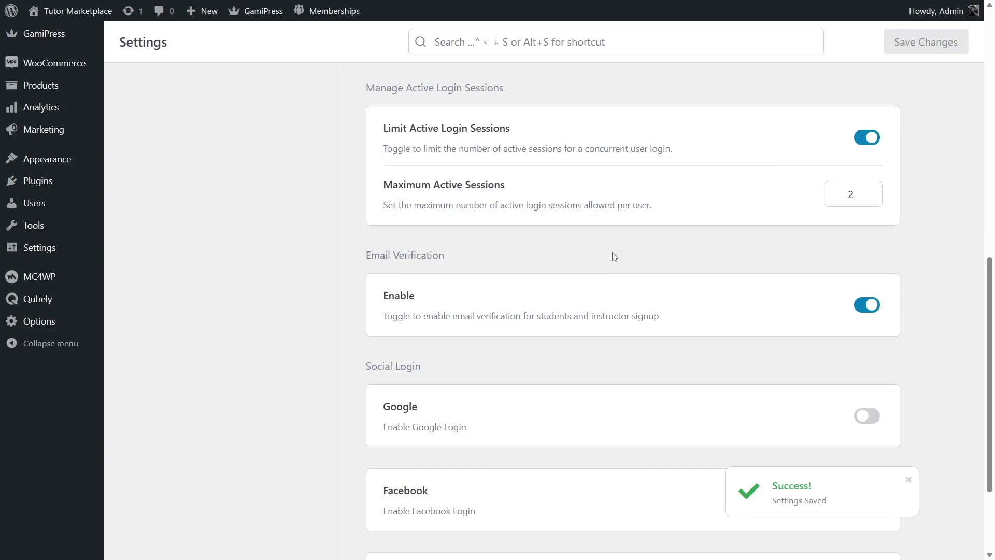
scroll(614, 257, "down", 3)
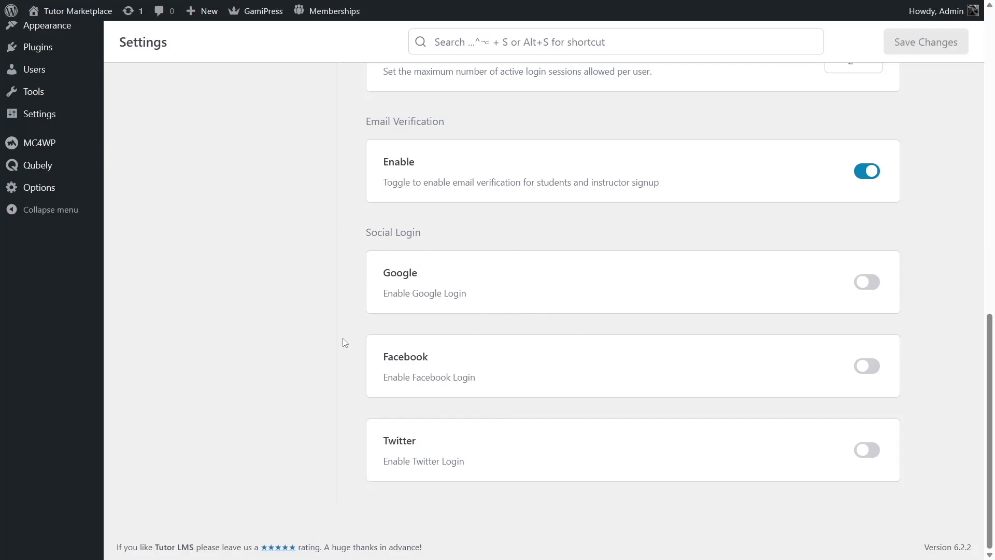
Step: Check the Tutor LMS Pro Add-ons list (24 add-ons, 18 active) for an active Social Login add-on
scroll(251, 334, "up", 10)
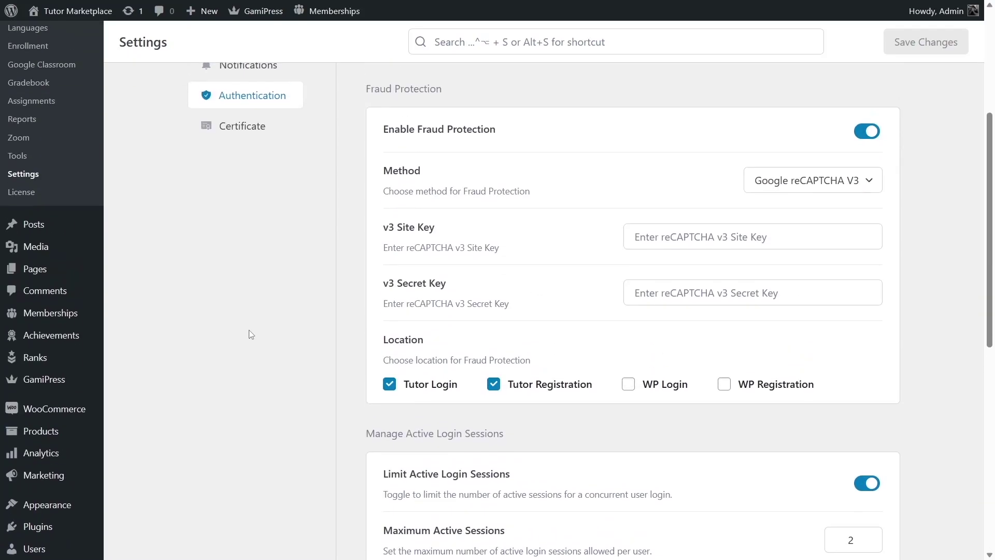
scroll(174, 237, "up", 3)
scroll(86, 233, "up", 1)
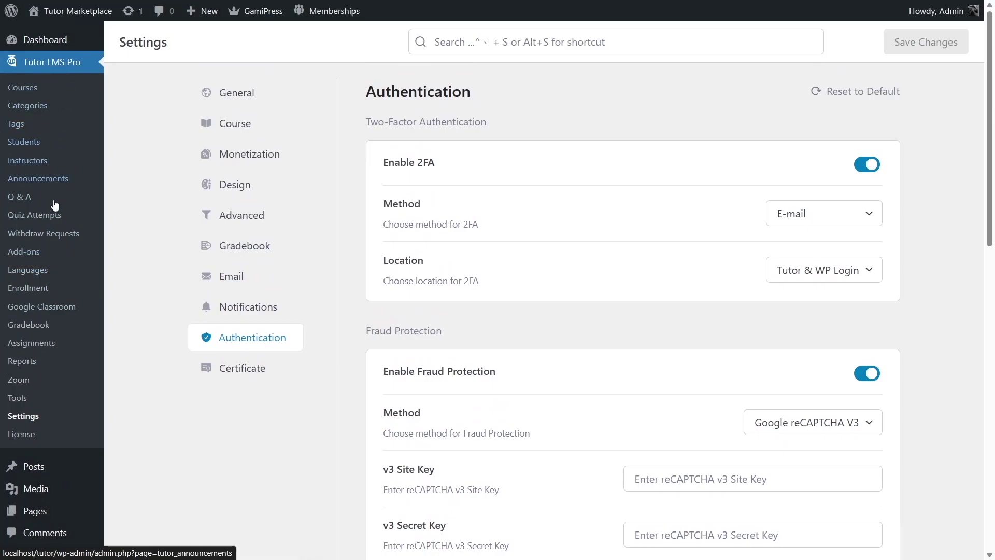
left_click(29, 259)
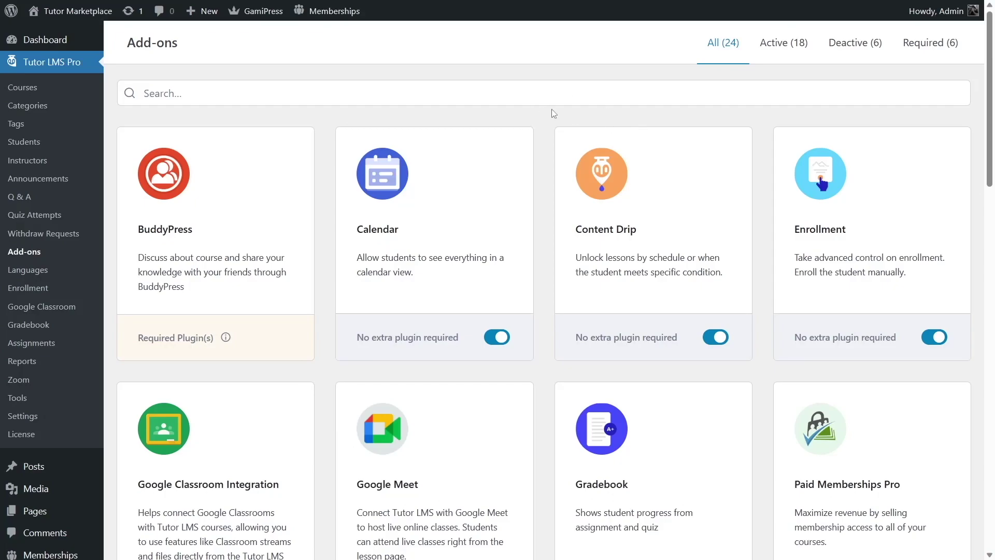
scroll(543, 123, "down", 8)
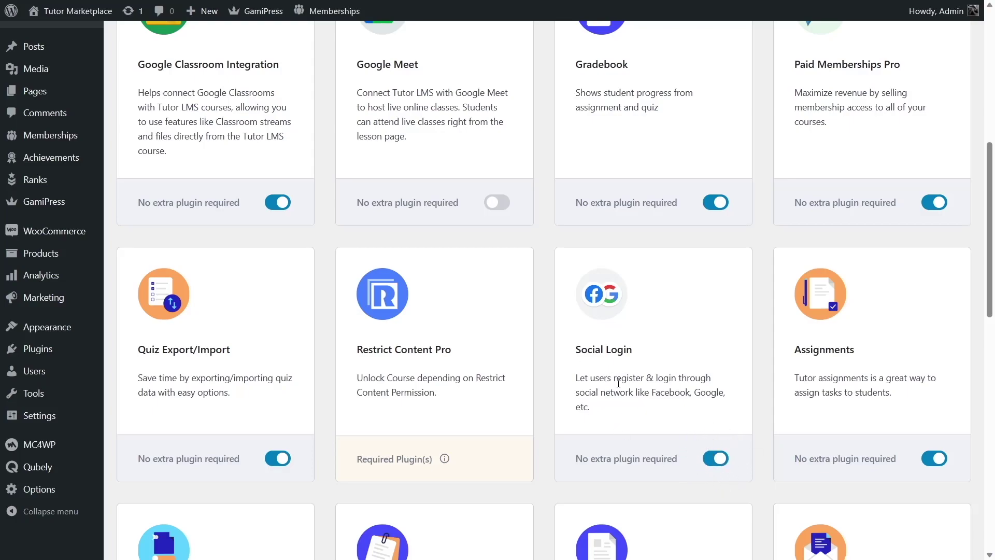
scroll(642, 377, "up", 8)
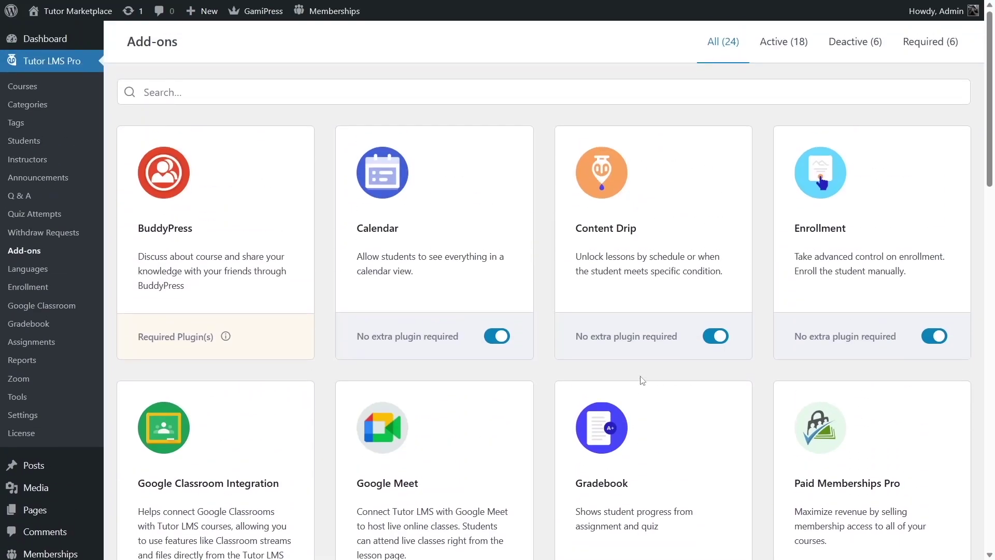
Step: Switch on the Google, Facebook and Twitter login toggles under Settings > Authentication
left_click(23, 416)
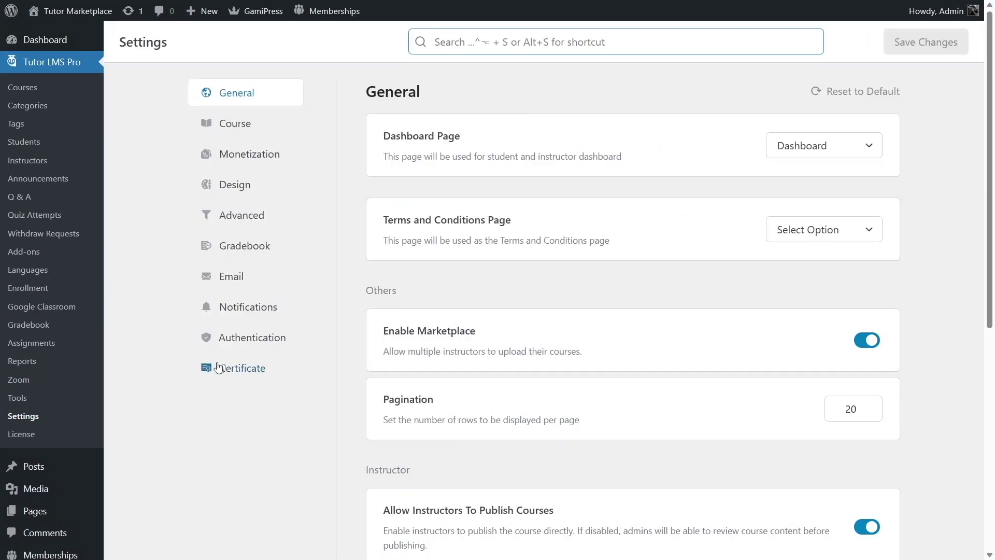
left_click(243, 349)
scroll(591, 302, "down", 10)
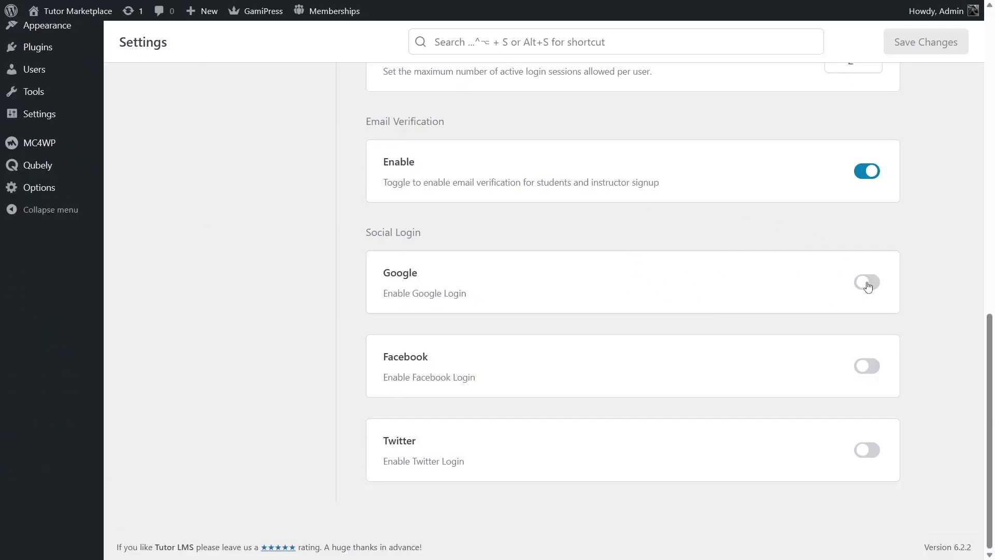
left_click(867, 284)
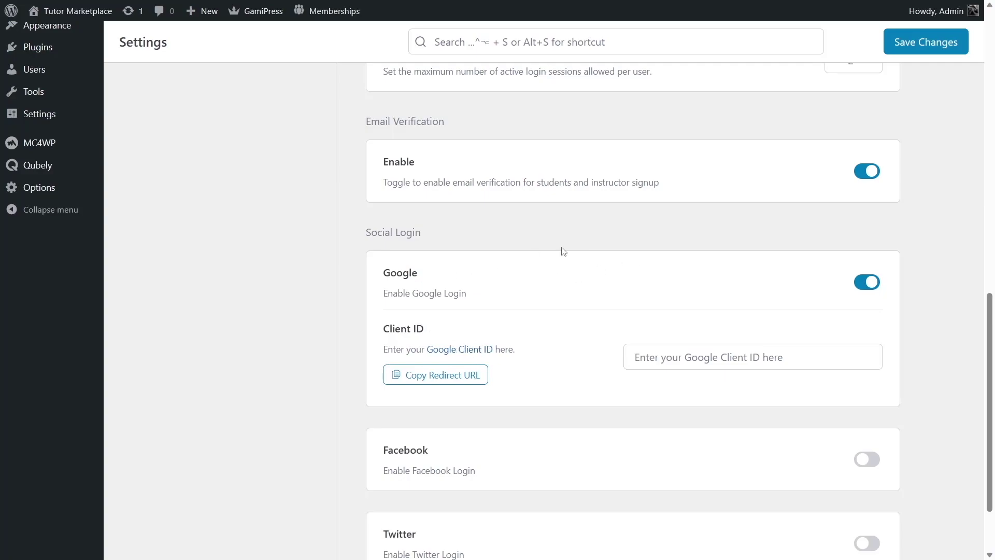
scroll(571, 278, "down", 2)
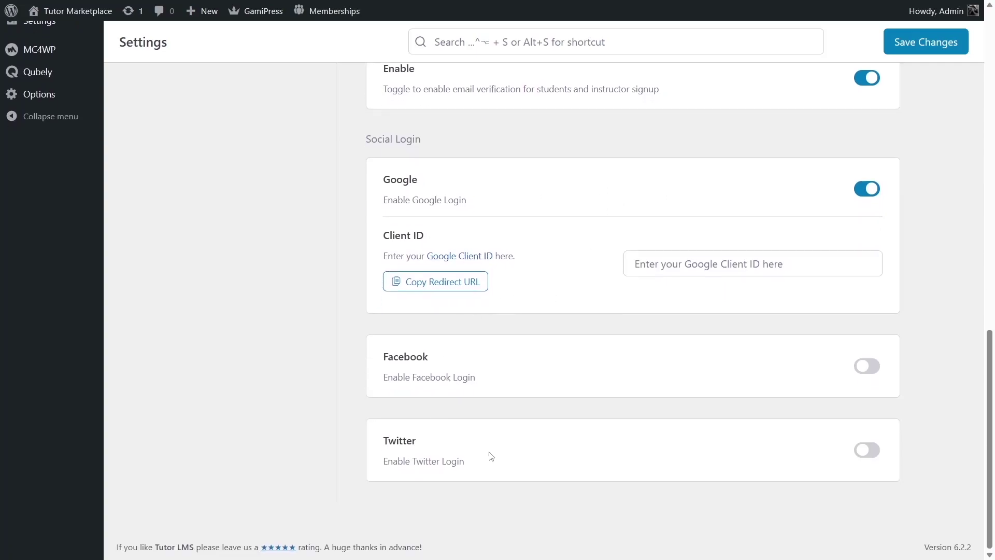
left_click(867, 366)
scroll(857, 371, "down", 2)
left_click(866, 450)
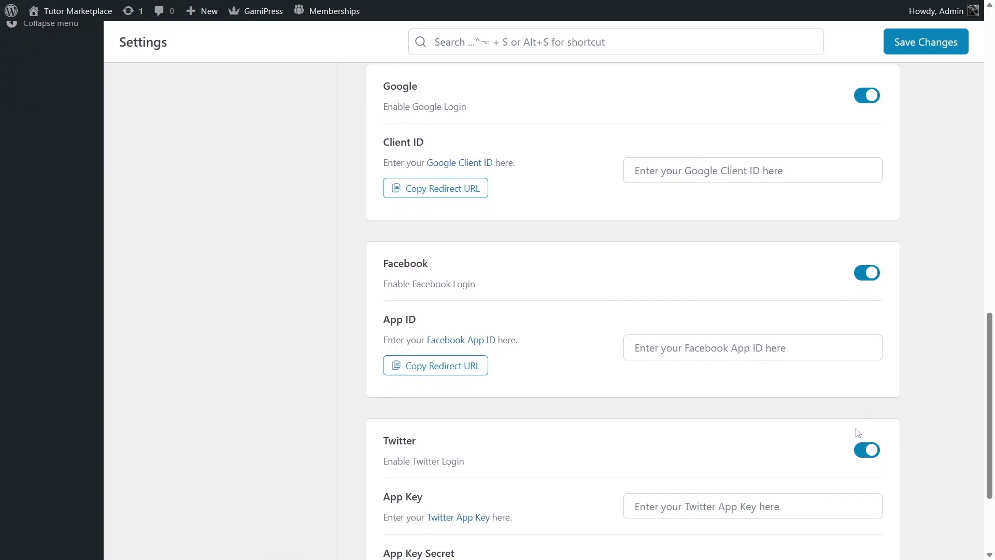
Step: Review the social login credential fields, leaving them empty, and save the settings
scroll(775, 374, "down", 3)
scroll(766, 360, "up", 5)
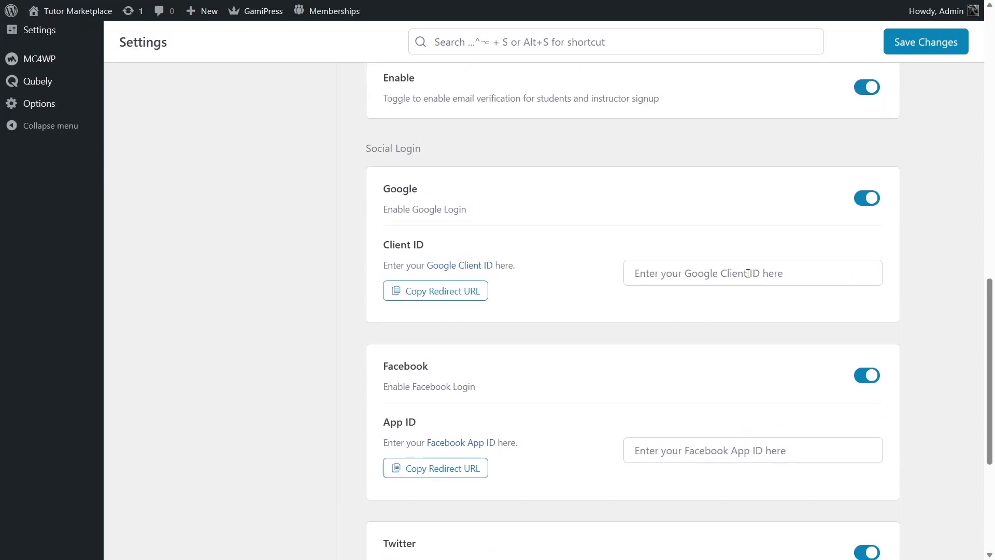
scroll(482, 373, "down", 4)
scroll(544, 296, "down", 2)
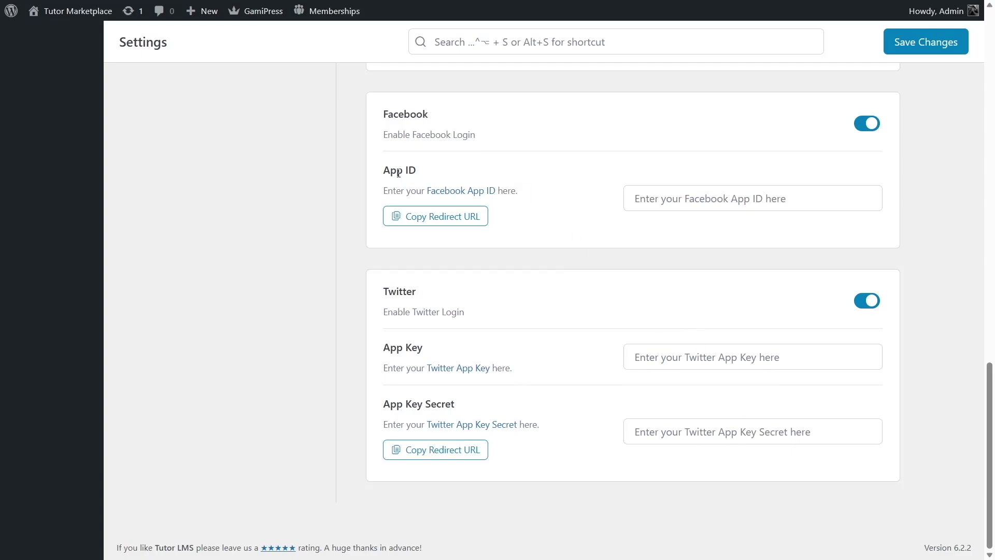
scroll(399, 173, "up", 5)
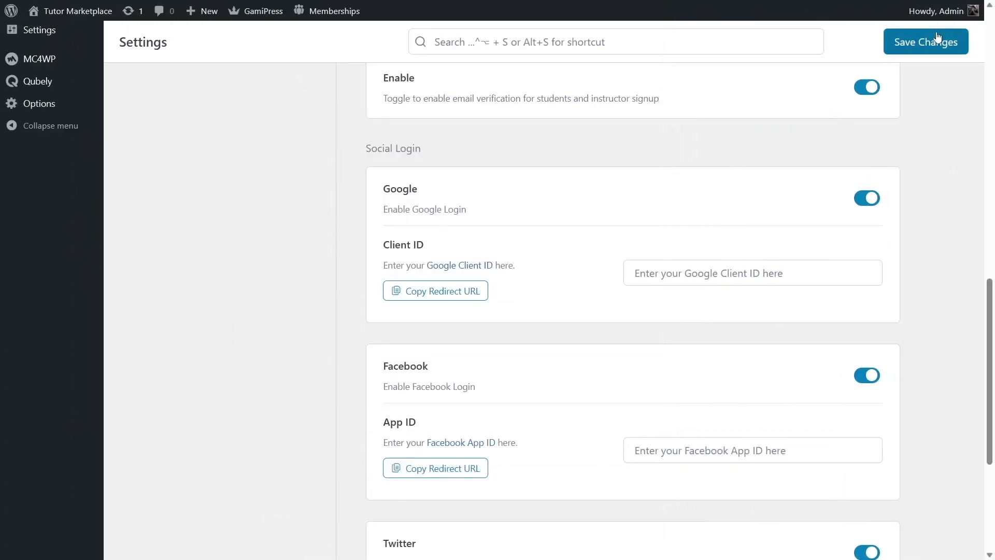
left_click(938, 42)
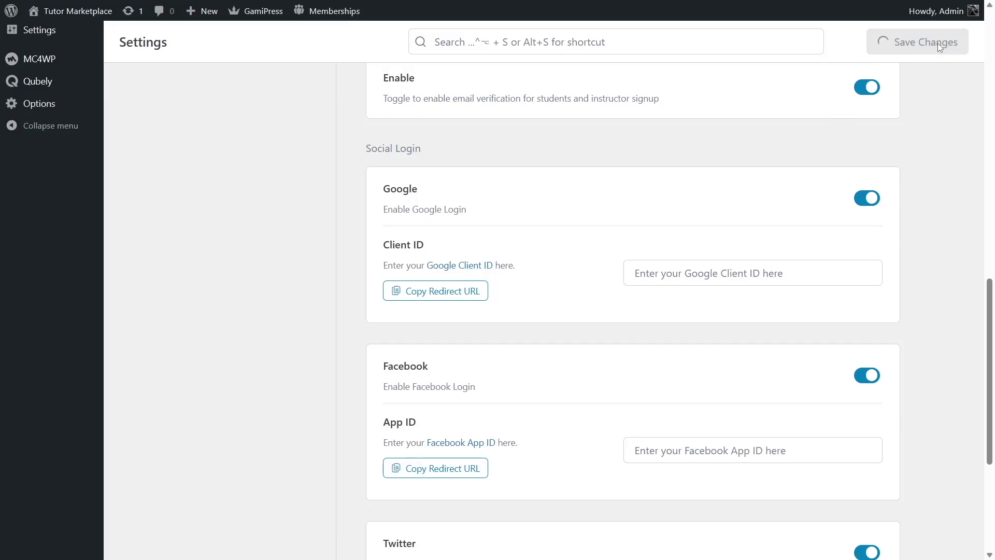
Step: Scroll back to the top to see the Settings Saved confirmation
scroll(454, 270, "up", 10)
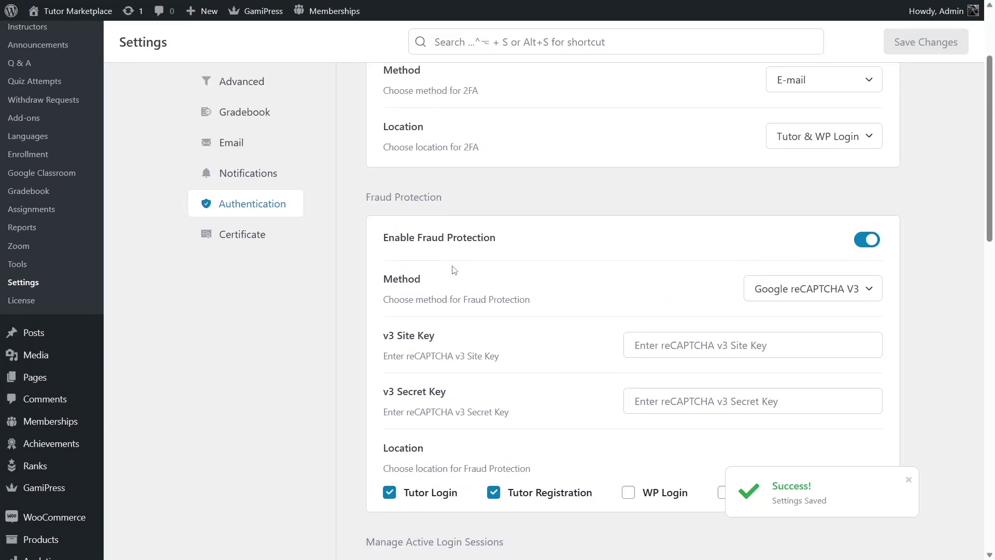
scroll(454, 270, "up", 3)
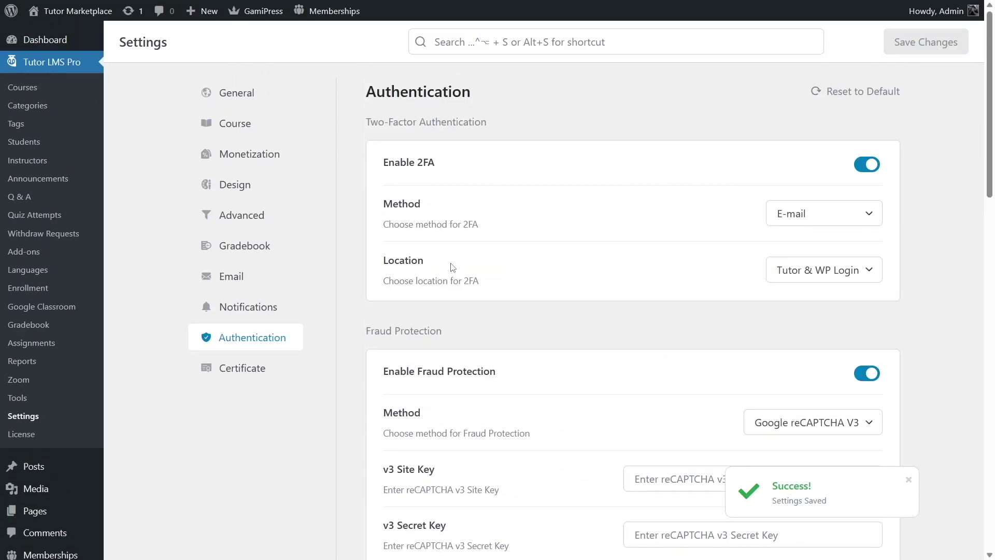